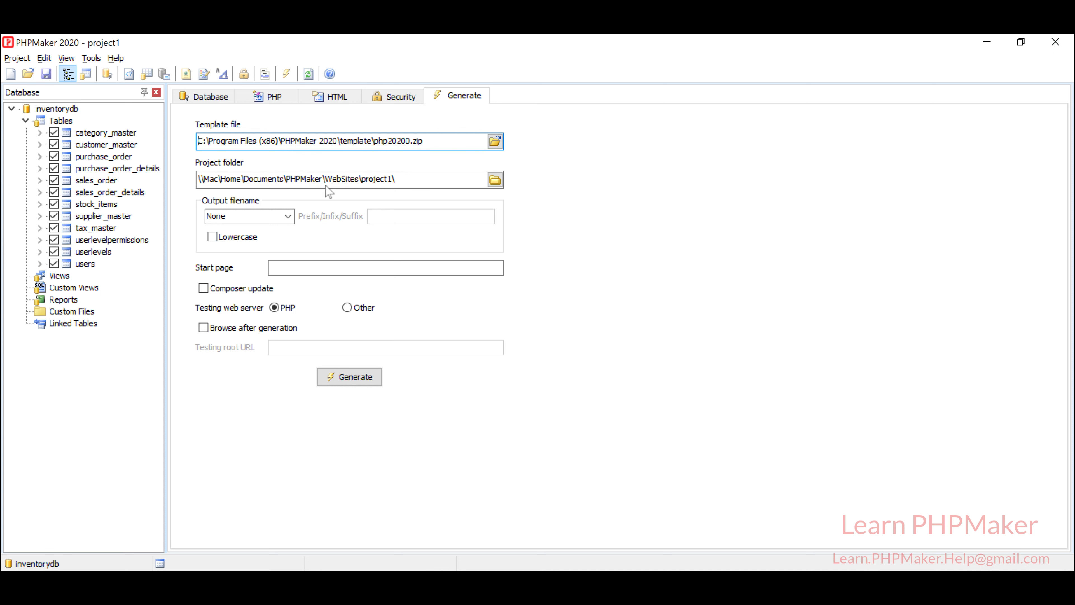
Set the project folder to C:\xampp\htdocs\inventoryWithPHPMaker\.
left_click(452, 137)
left_click(228, 178)
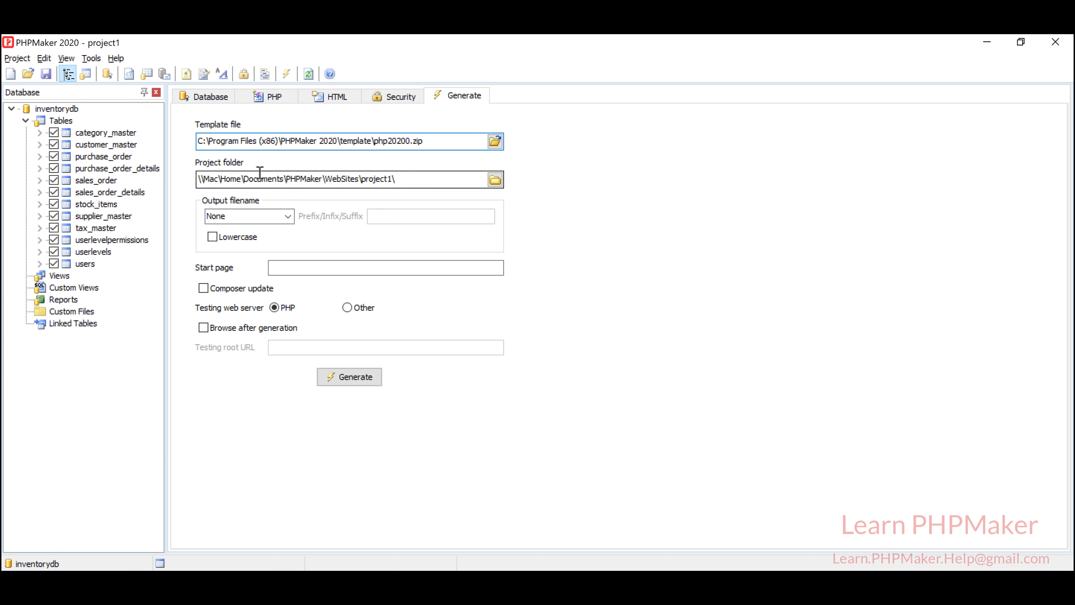
left_click(401, 181)
left_click_drag(400, 181, 179, 181)
type("C")
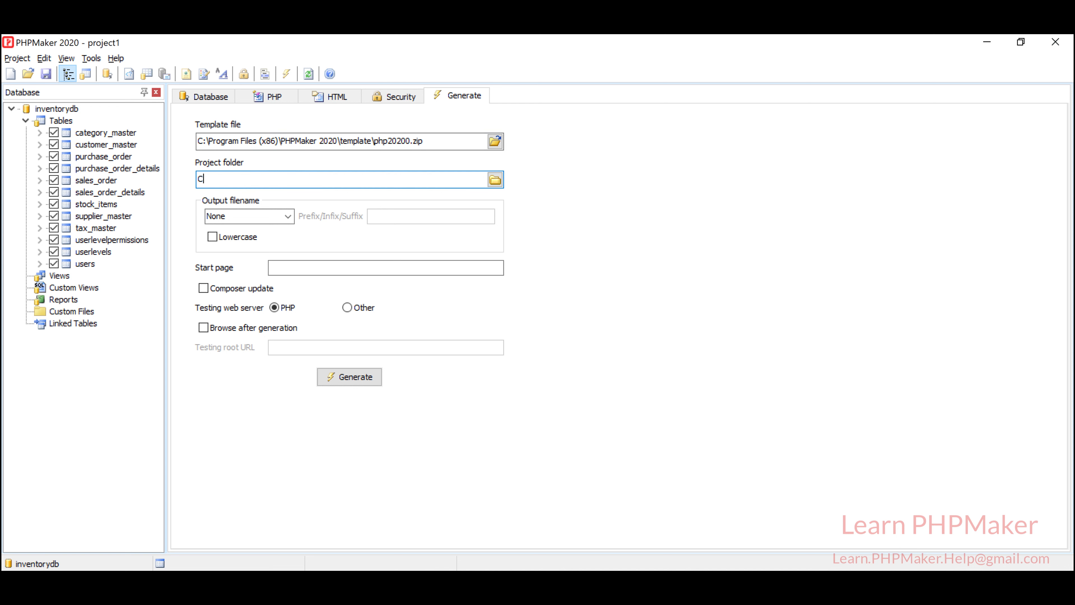
type(":\\xampp\\htdocs\\inventoryWithPHPMaker")
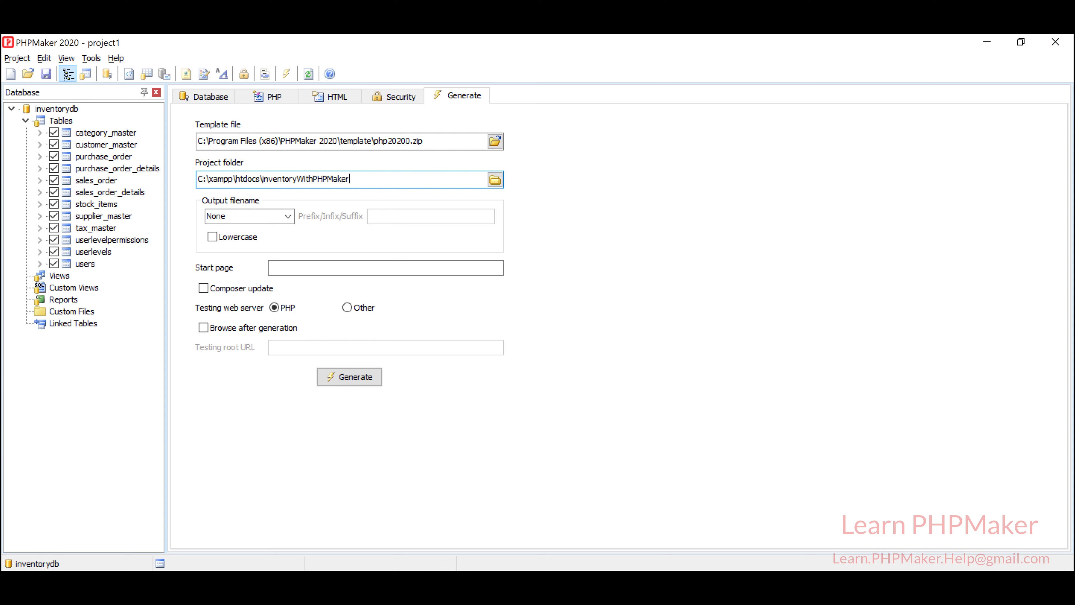
type("\\")
Enable lowercase output filenames, keeping the prefix/infix/suffix option at None and the start page blank.
left_click(288, 217)
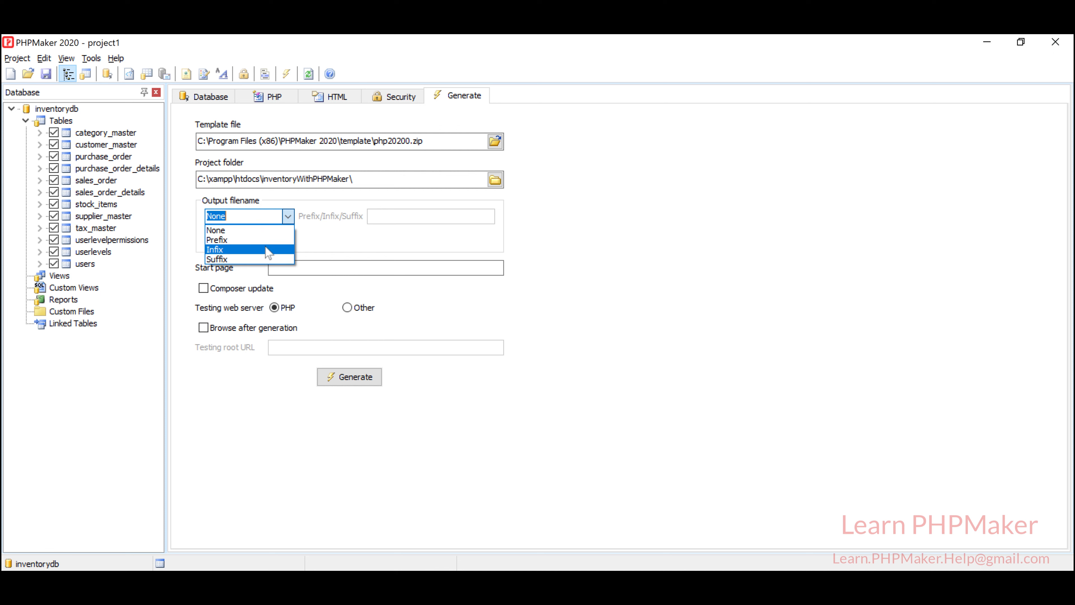
left_click(331, 238)
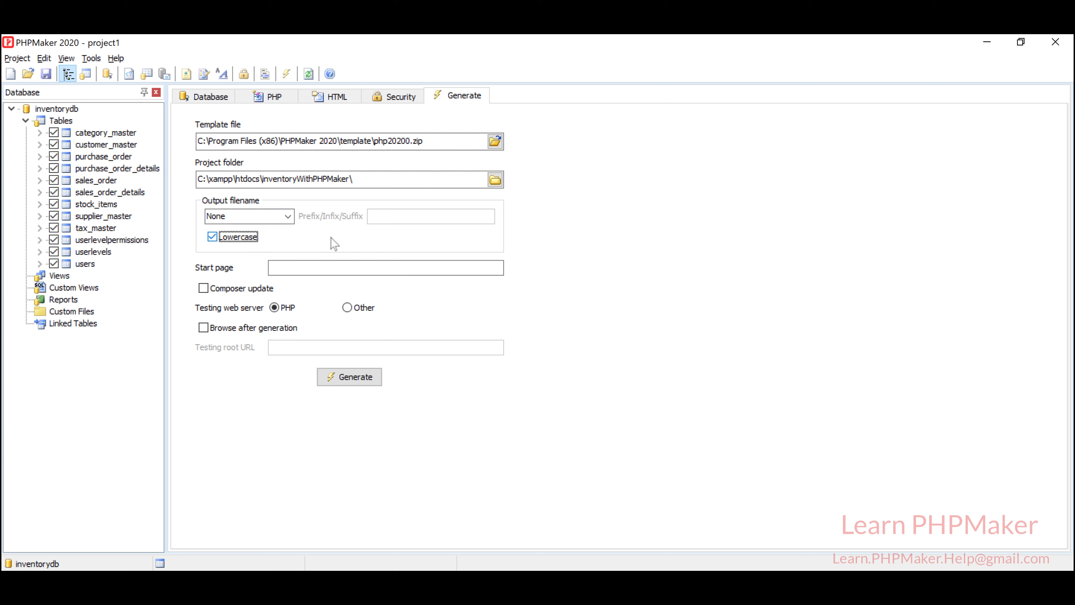
left_click(265, 236)
left_click(271, 267)
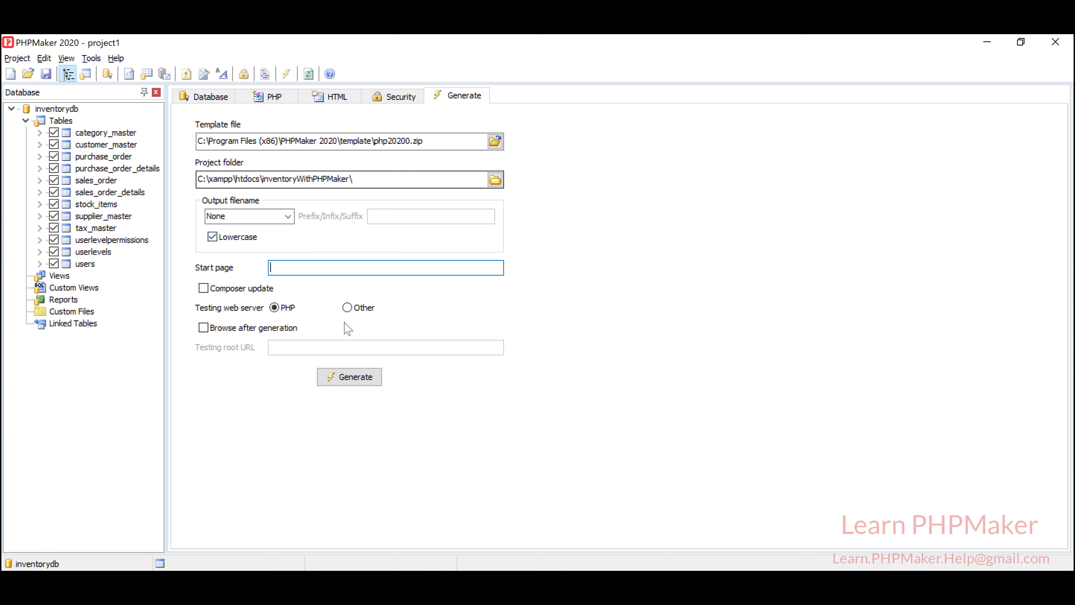
Generate the website with output enabled for all tables and the other files.
left_click(340, 369)
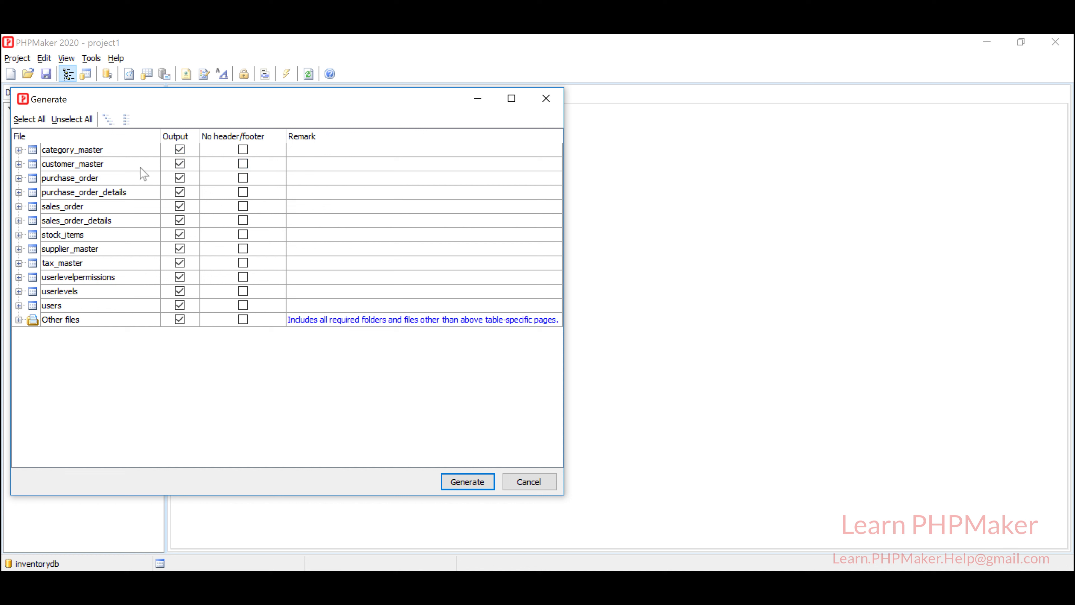
left_click(179, 149)
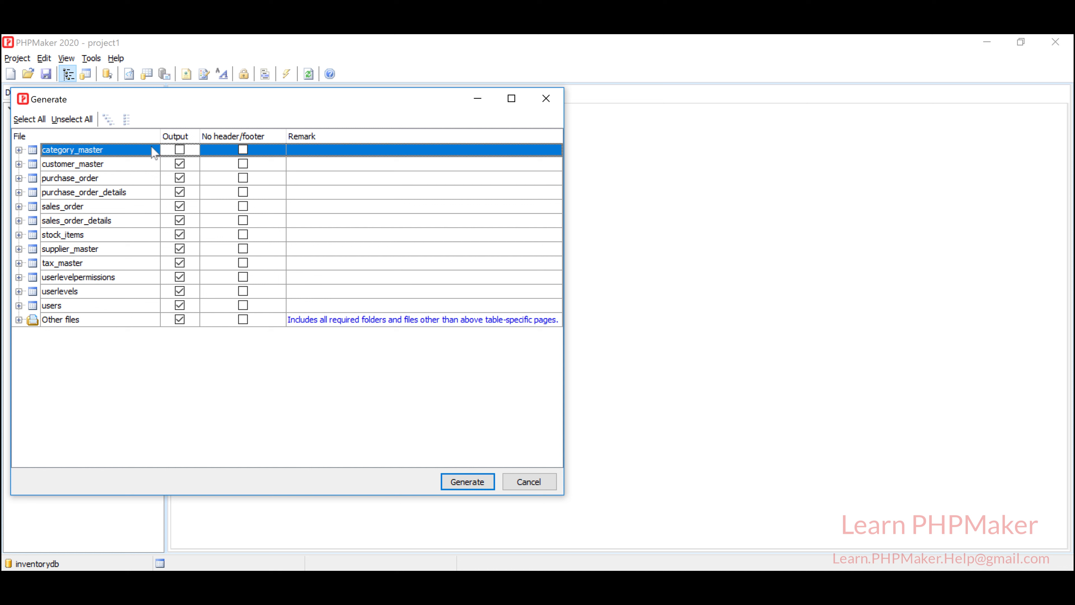
left_click(180, 149)
left_click_drag(245, 103, 487, 109)
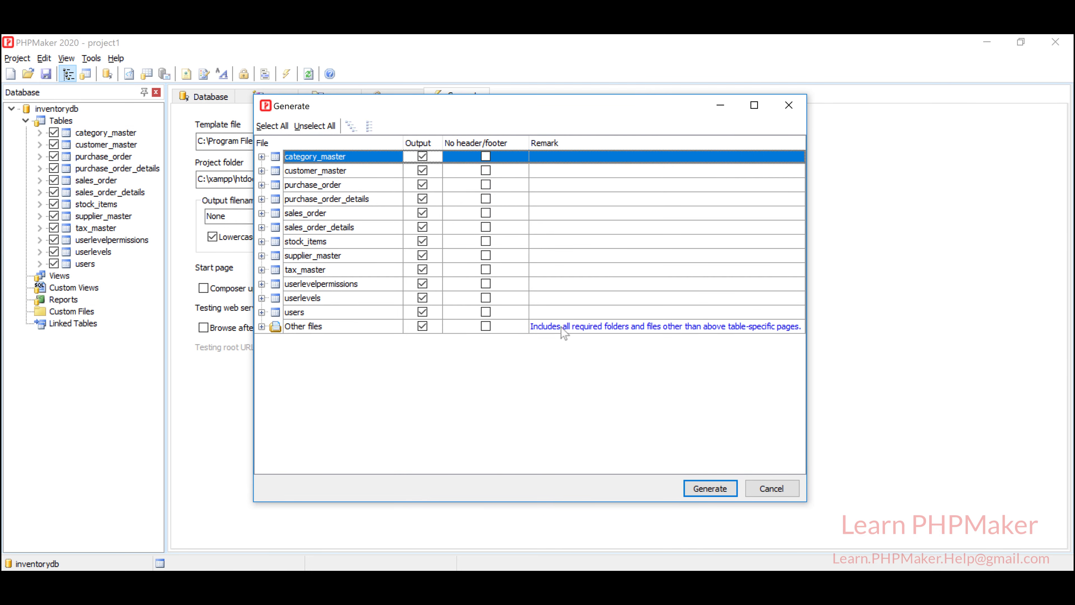
left_click(719, 487)
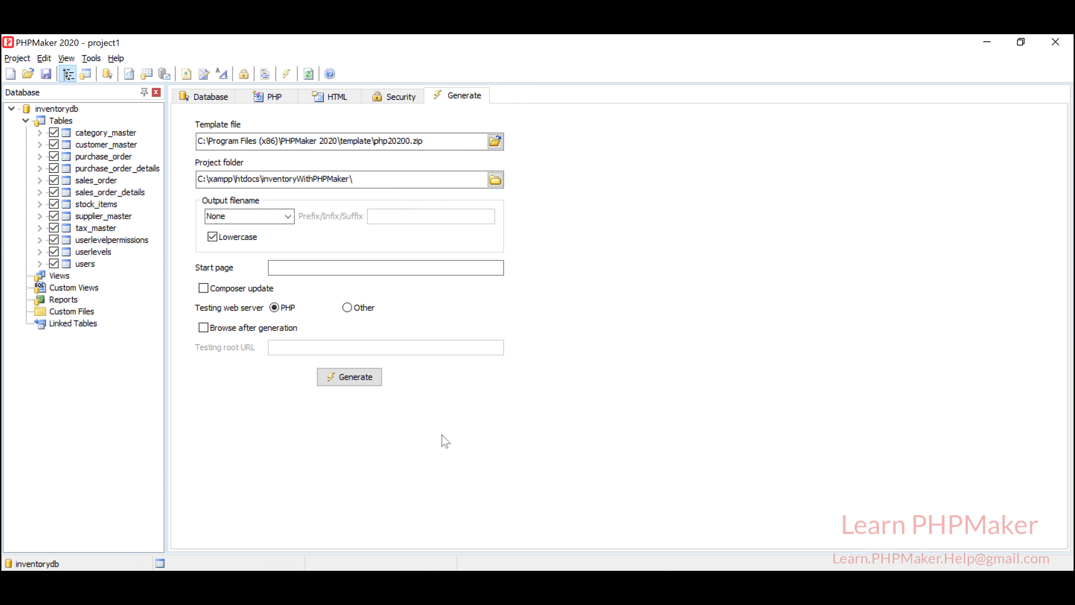
Switch to Chrome and open localhost/inventoryWithPHPMaker in a new tab.
key("alt+Tab")
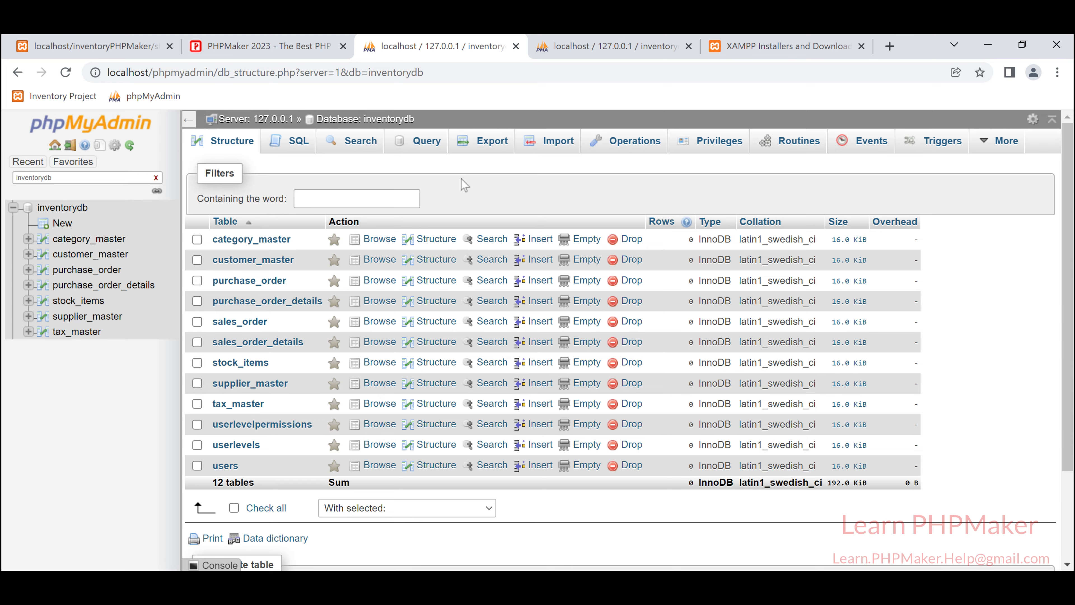
key("ctrl+t")
type("loc")
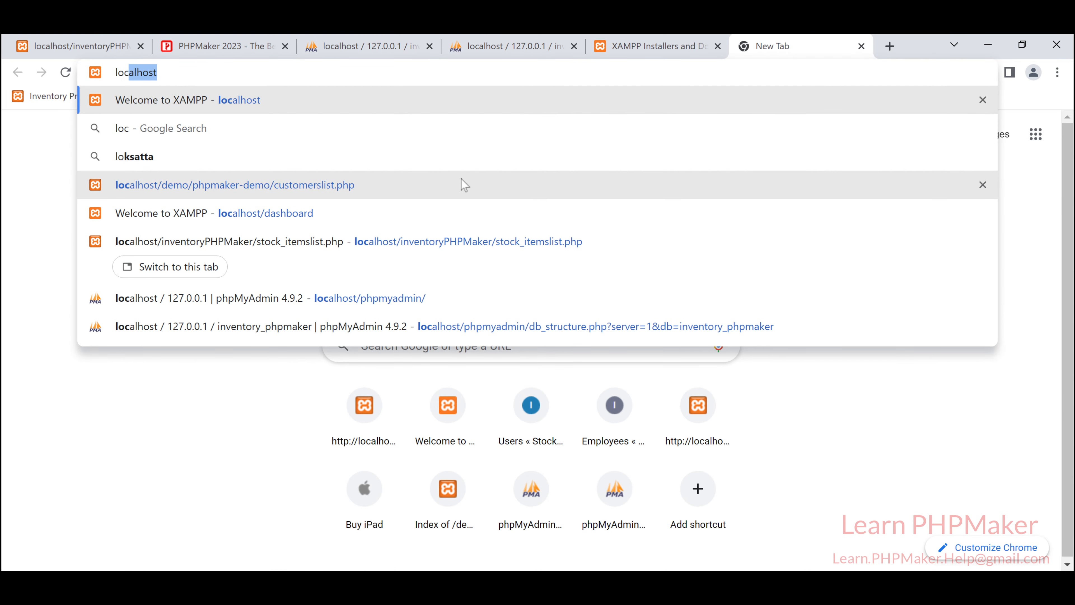
type("alhost/")
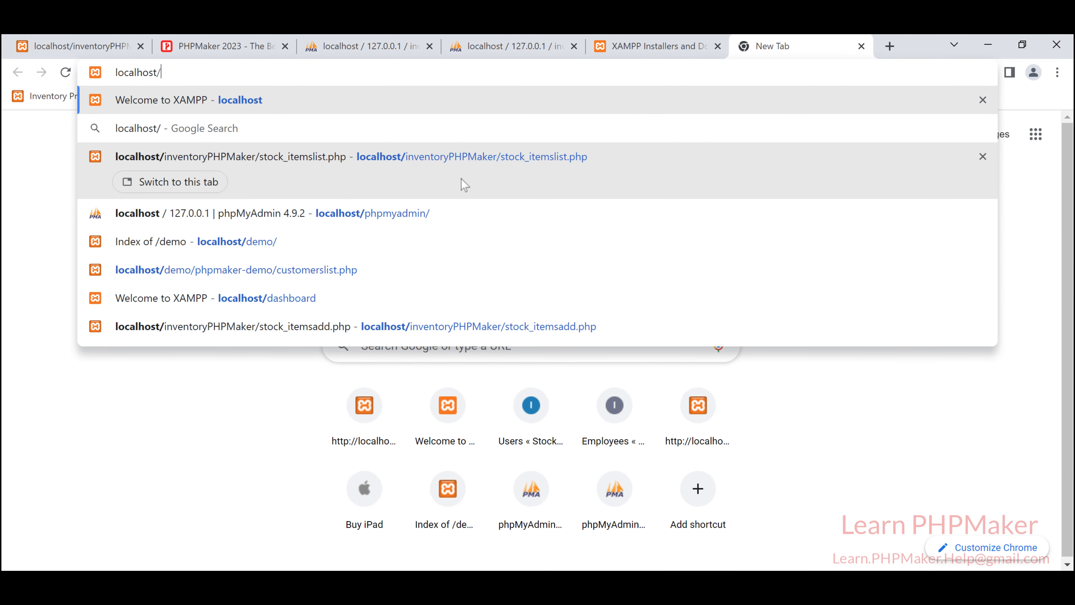
type("inventor")
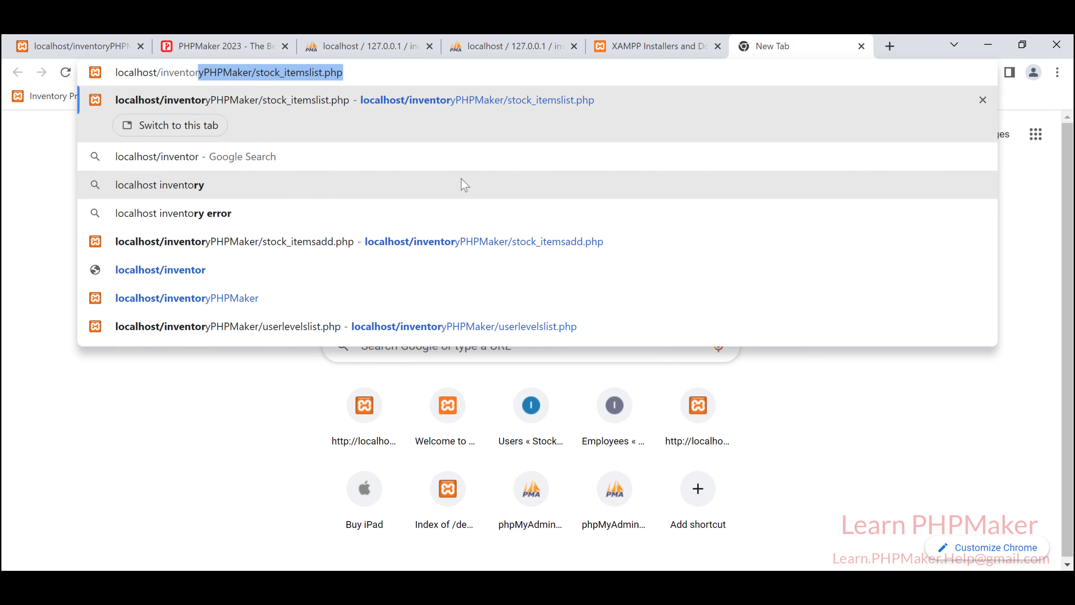
type("yWithPHP")
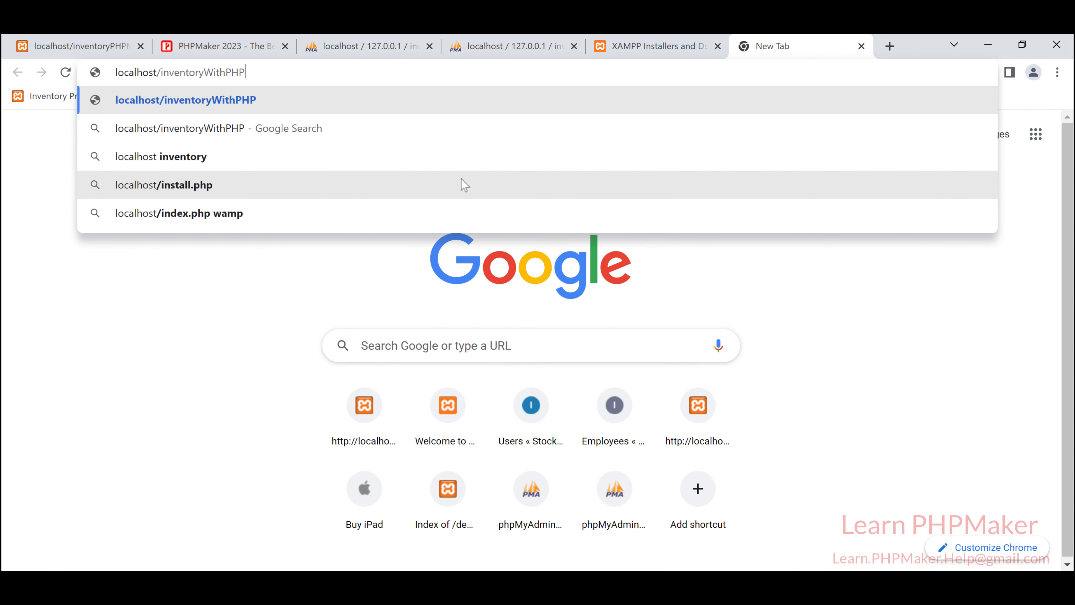
type("Maker")
key("Return")
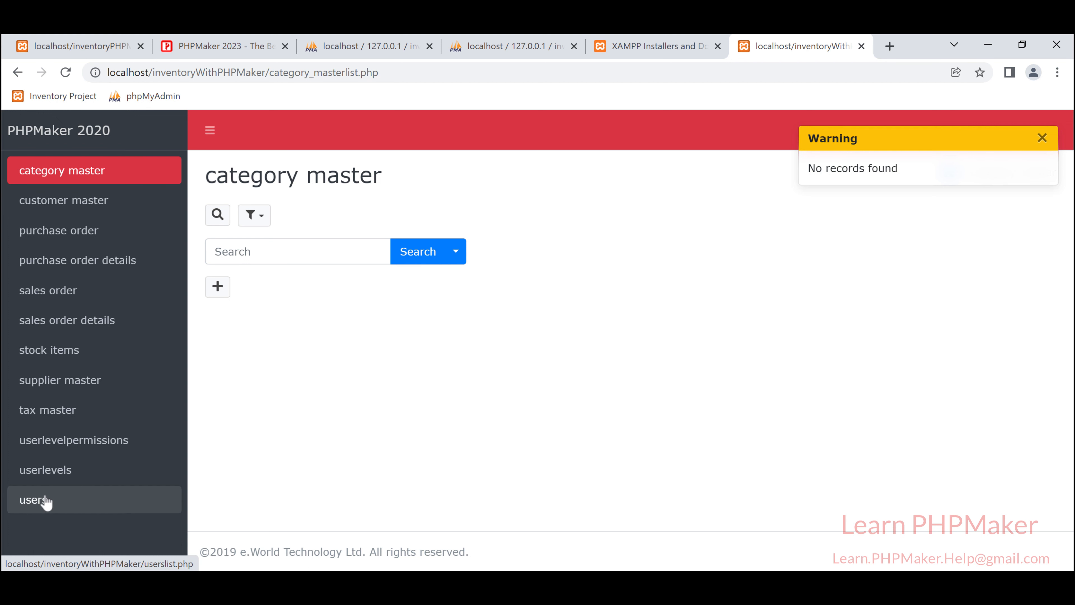
Examine the generated site's customer master and purchase order pages, including the blank purchase order add form and the collapsible sidebar.
left_click(107, 204)
left_click(86, 242)
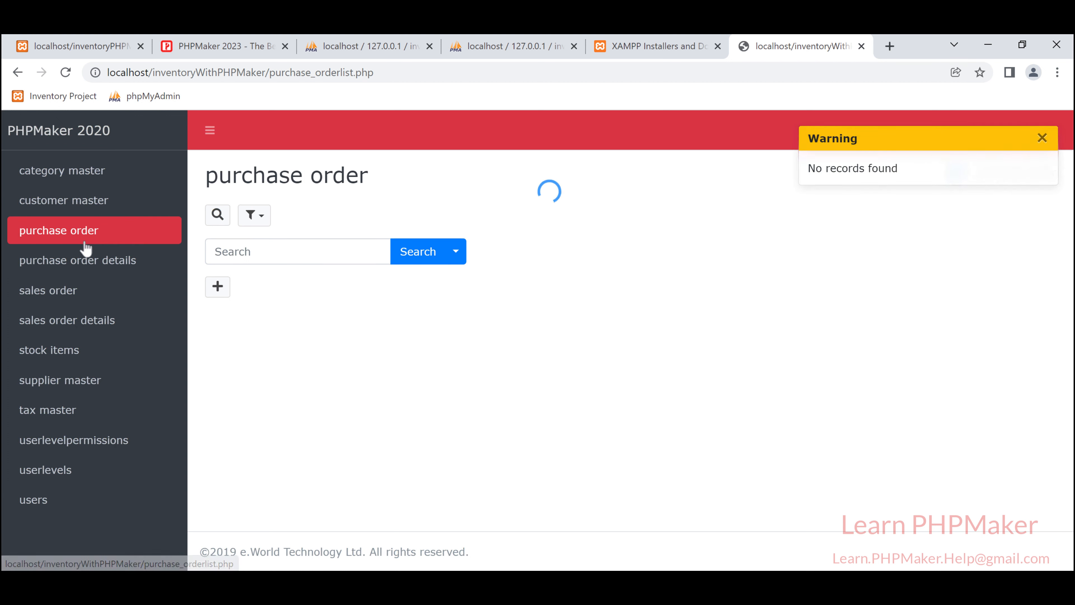
left_click(219, 291)
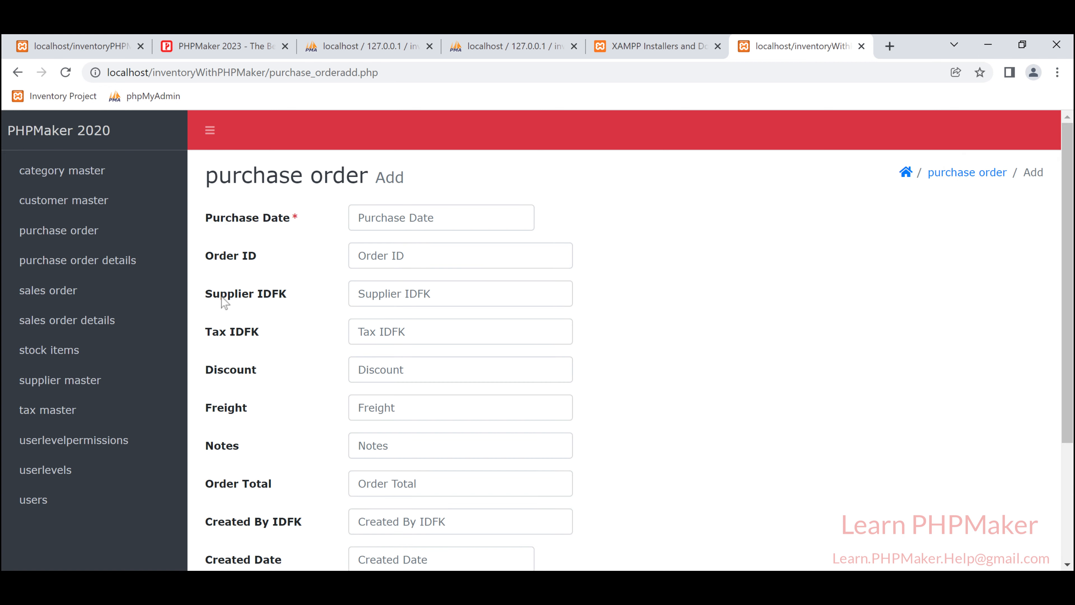
scroll(409, 318, "down", 3)
left_click(435, 506)
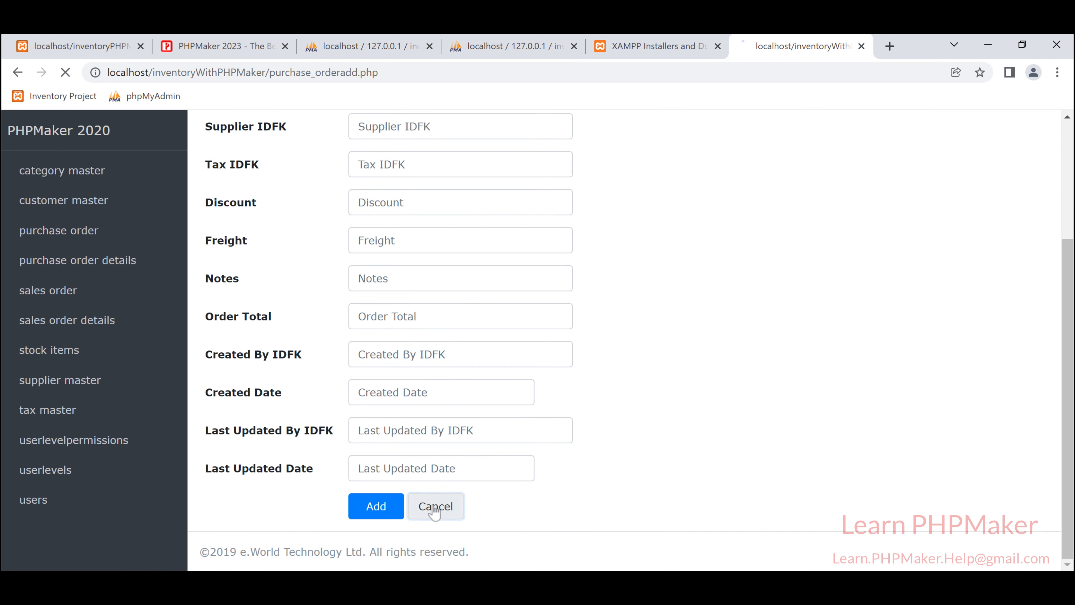
left_click(208, 128)
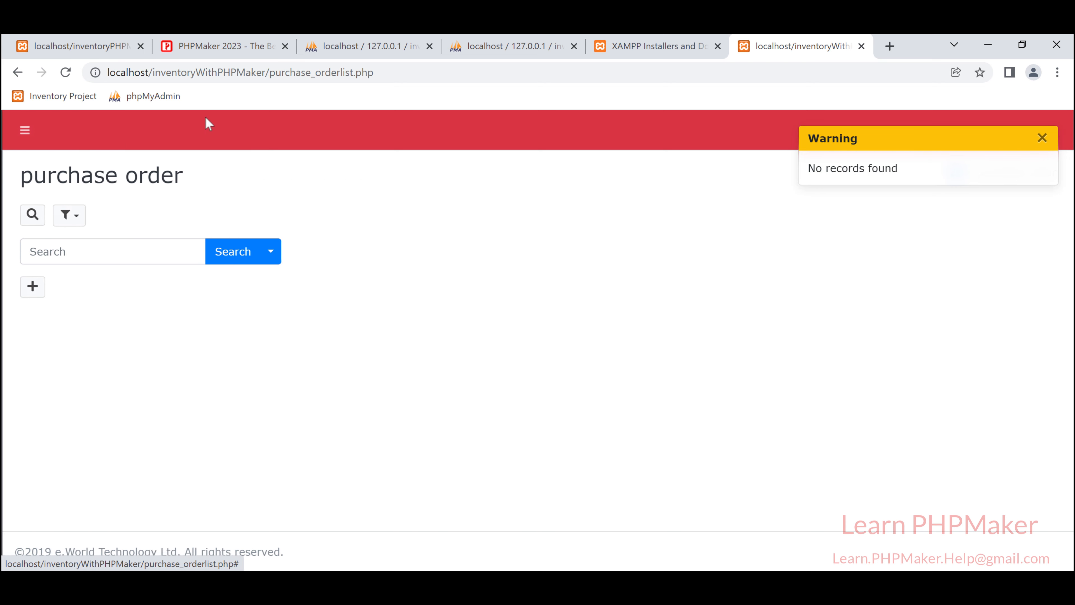
left_click(19, 131)
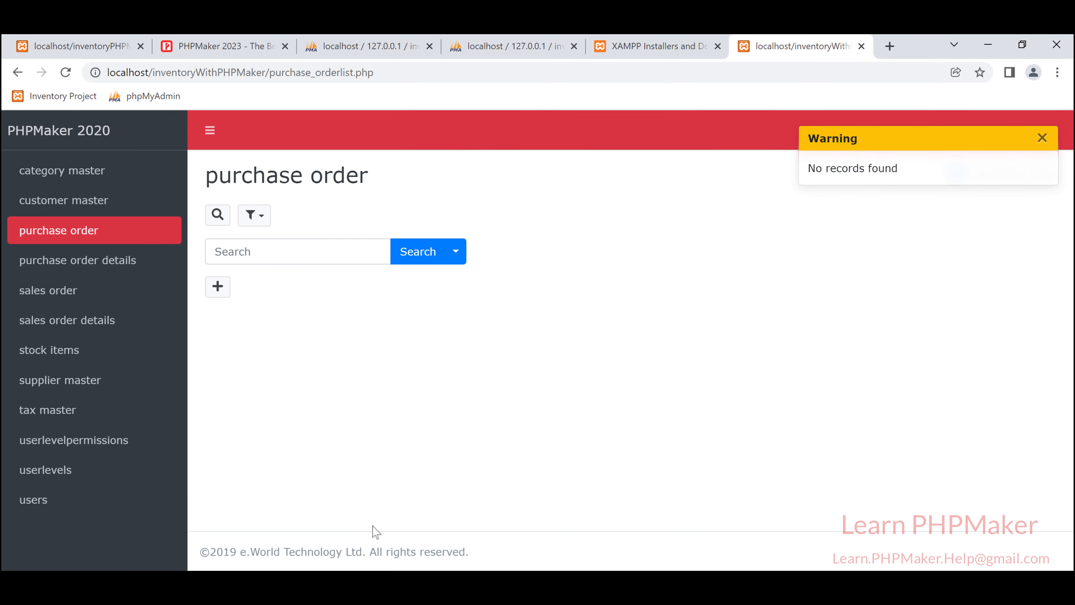